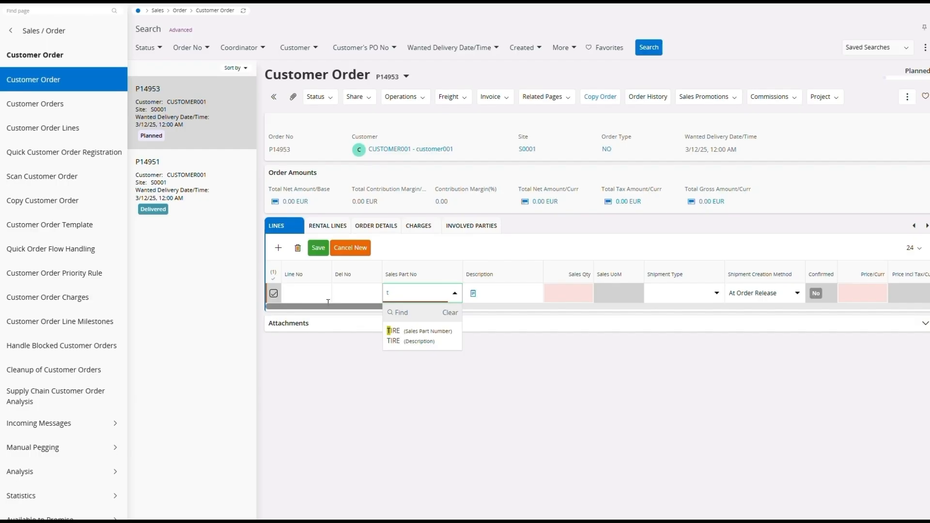
Complete the new order line with sales part TIRE, sales quantity 2 and shipment type NA - Not Automatic, and save it
click(412, 342)
key(Tab)
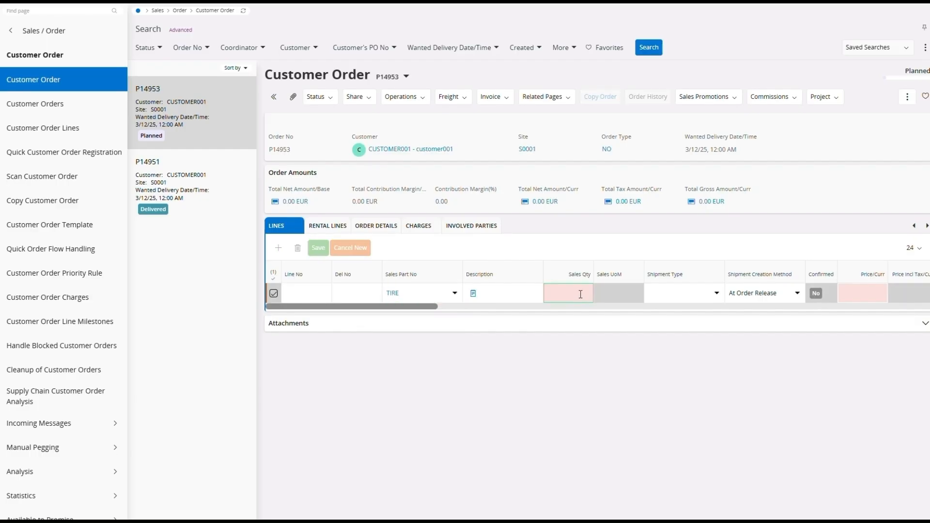
text(2)
key(Tab)
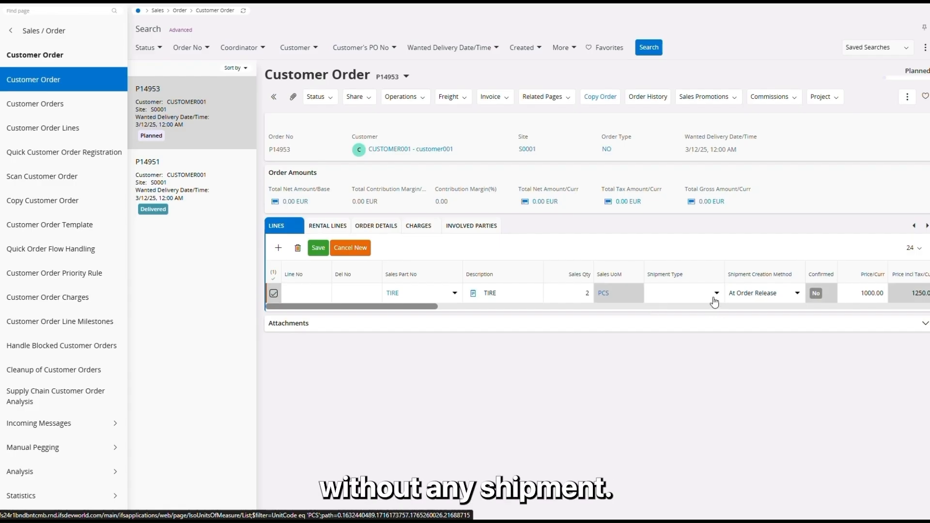
click(693, 294)
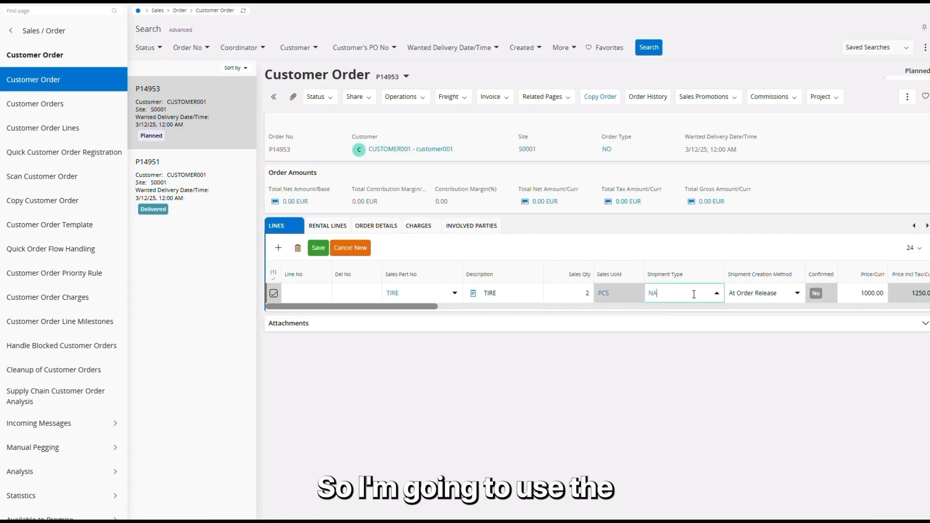
click(699, 351)
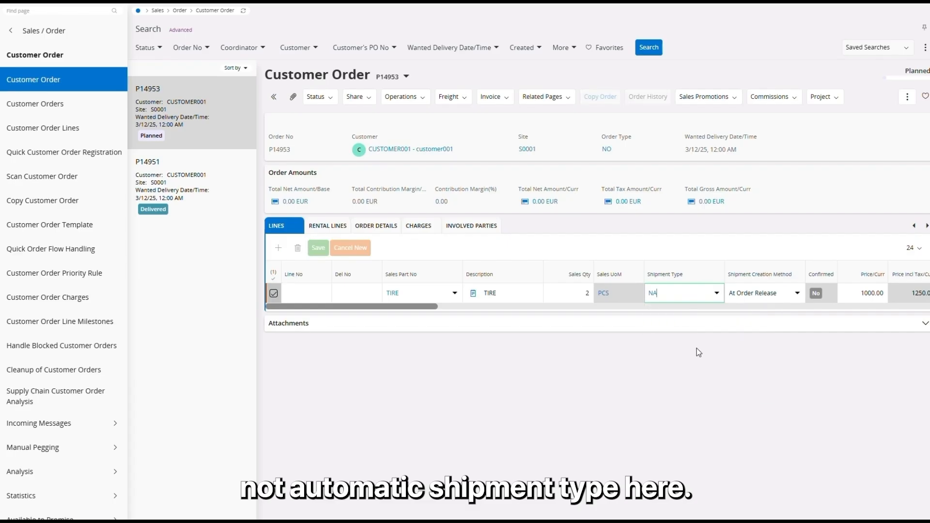
click(318, 247)
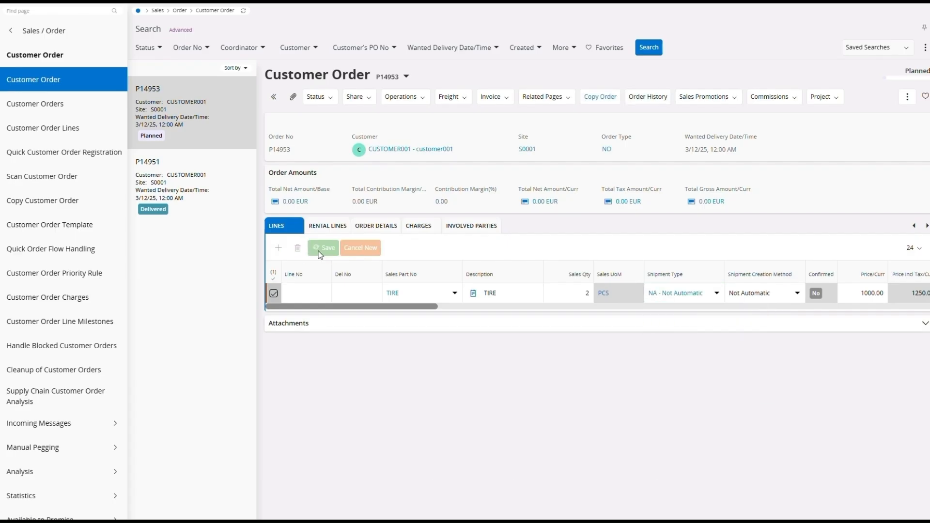
Release the planned customer order containing the Not Automatic TIRE line and accept the confirmation
click(420, 98)
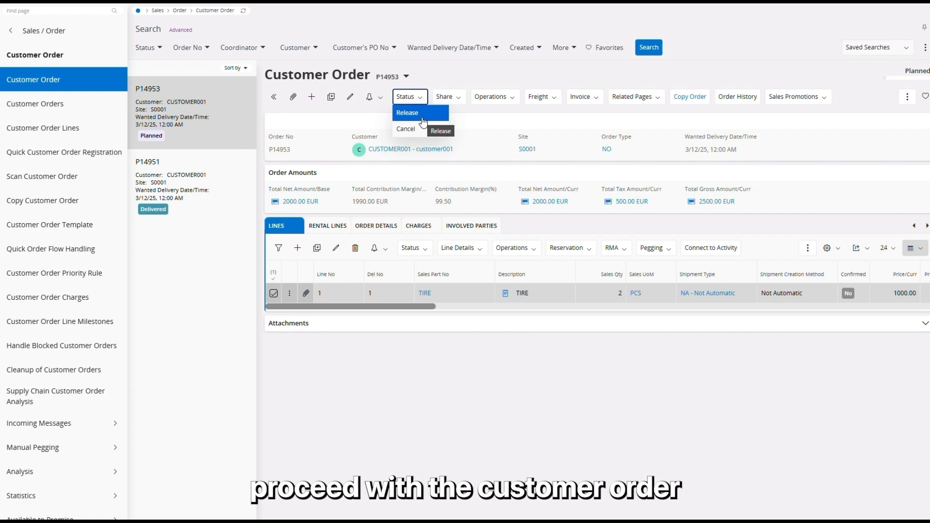
click(423, 118)
click(423, 121)
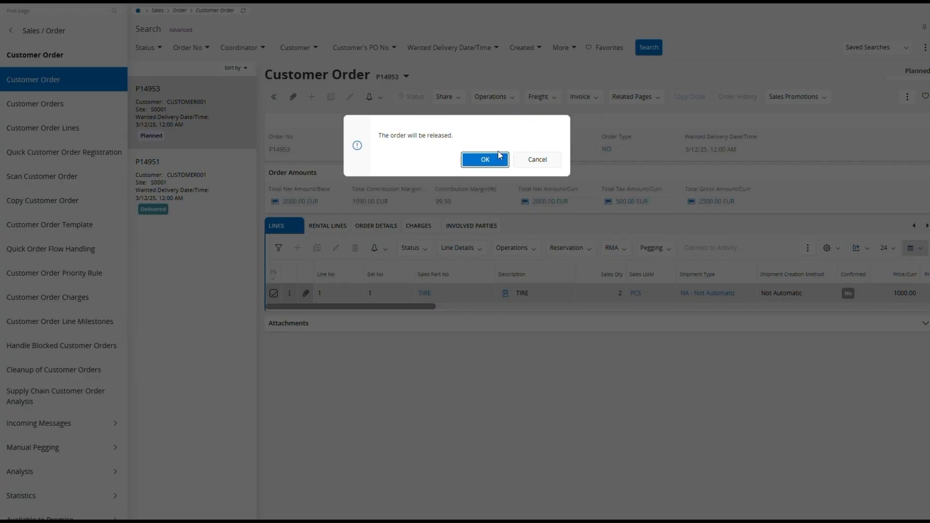
click(488, 159)
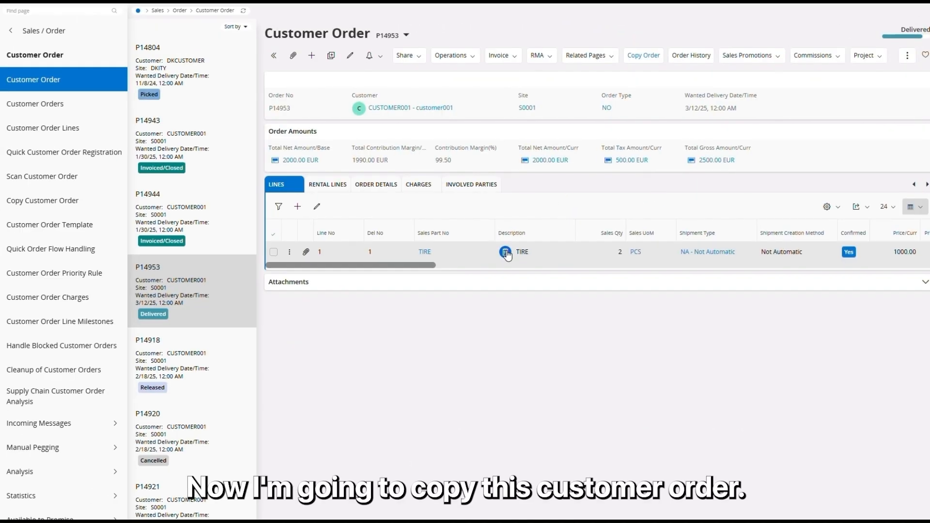
Copy the delivered customer order with the default copy options and open the newly created order
click(657, 61)
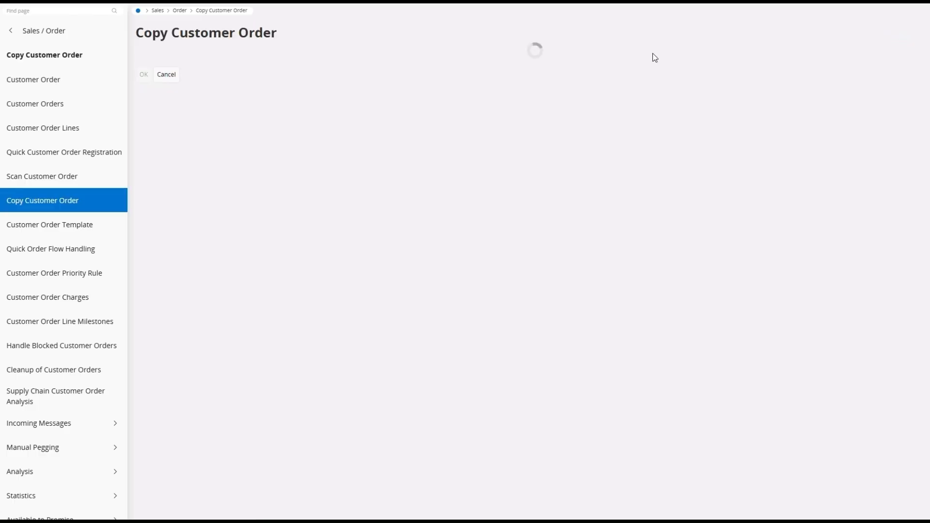
click(143, 248)
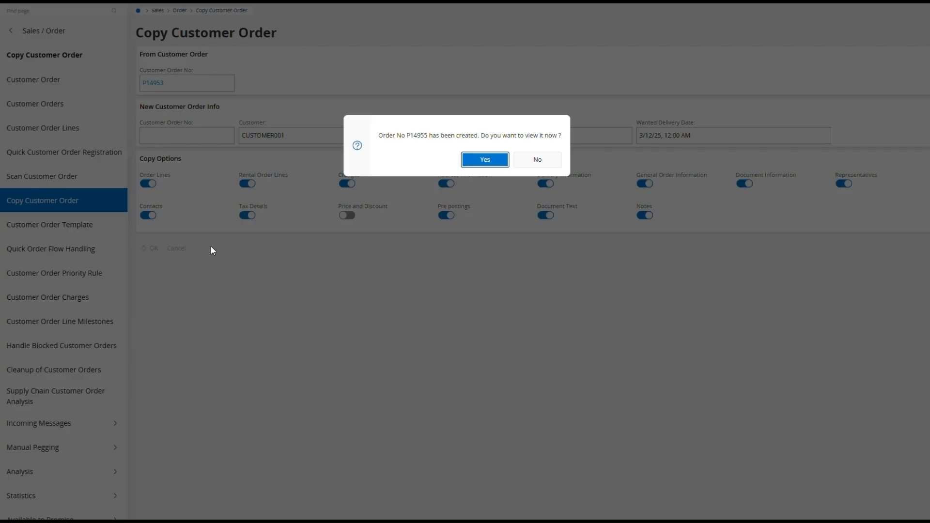
click(492, 155)
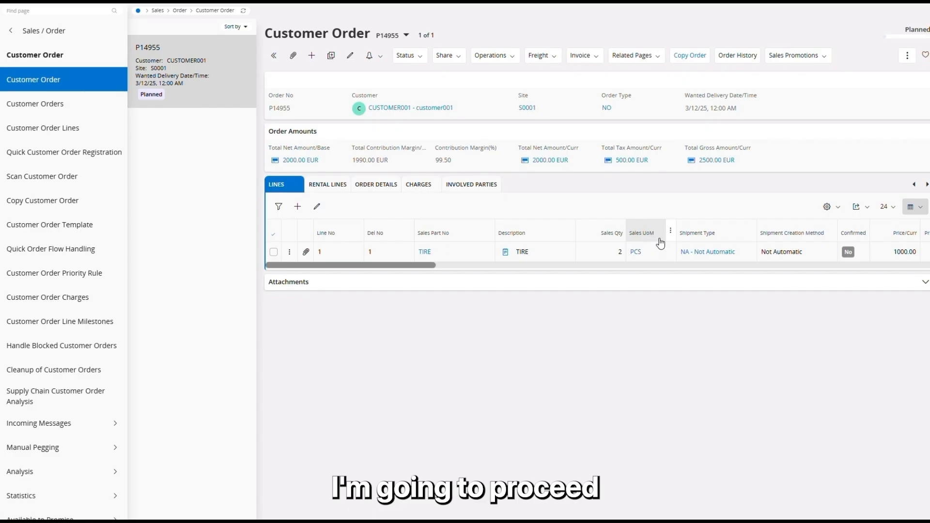
Change the copied order line's shipment type to NR, Create New Shipment at Release, and save the line
click(317, 207)
click(682, 252)
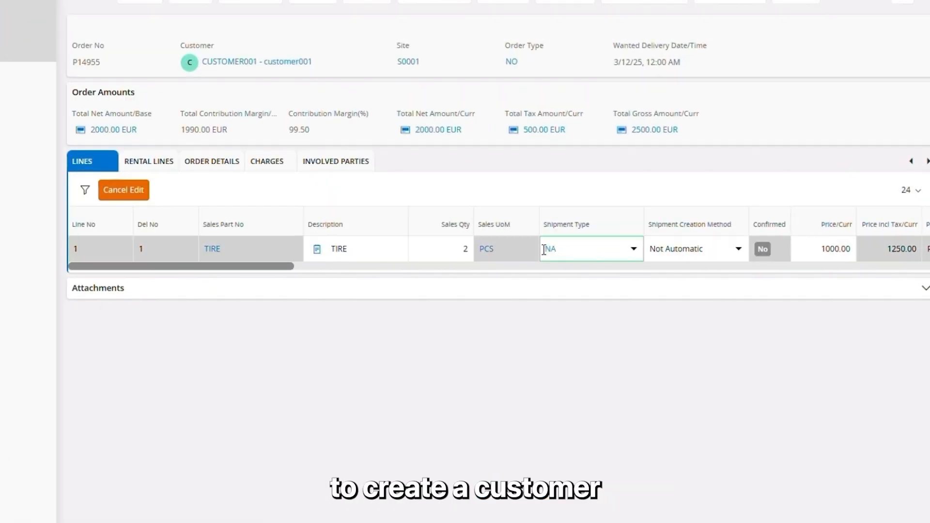
text(nr)
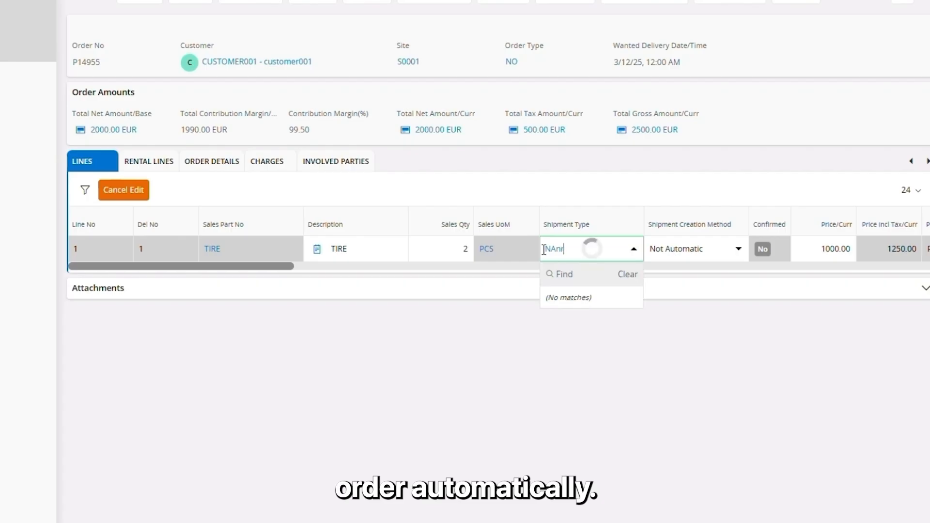
click(617, 276)
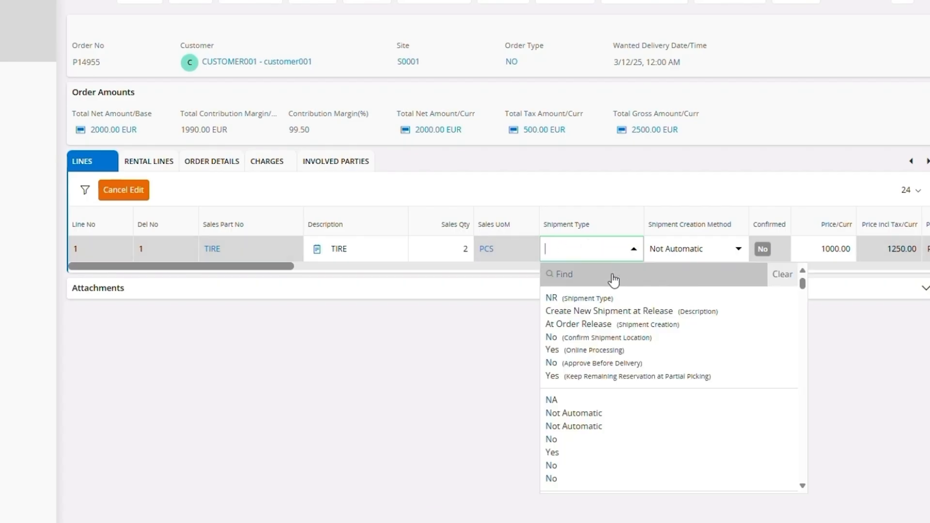
text(nr)
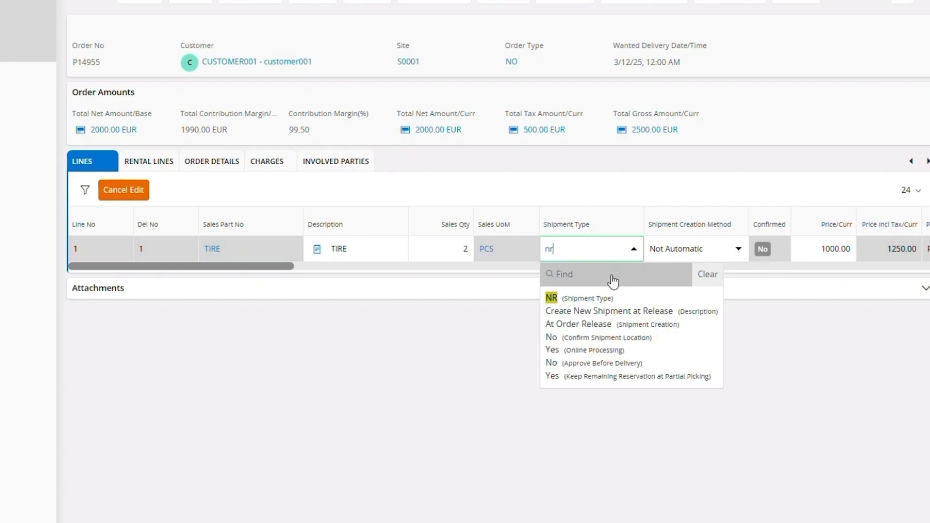
click(616, 323)
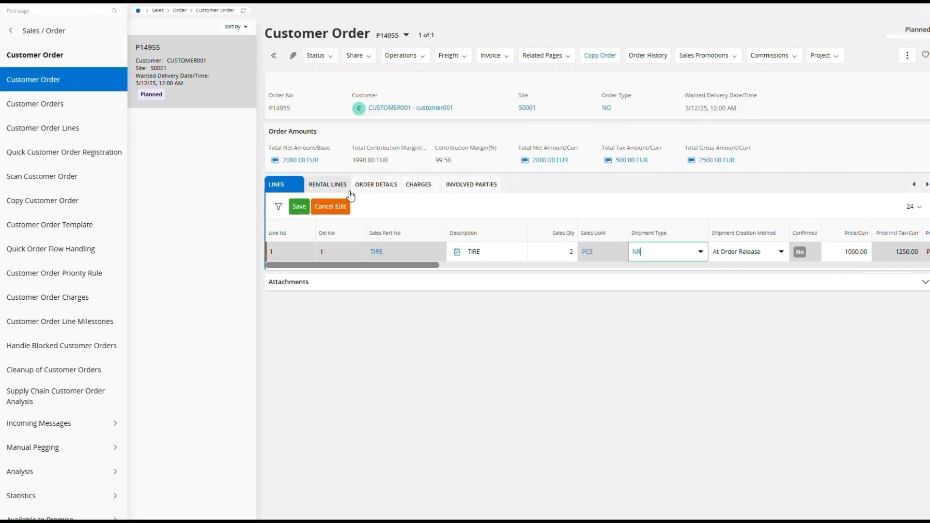
click(119, 196)
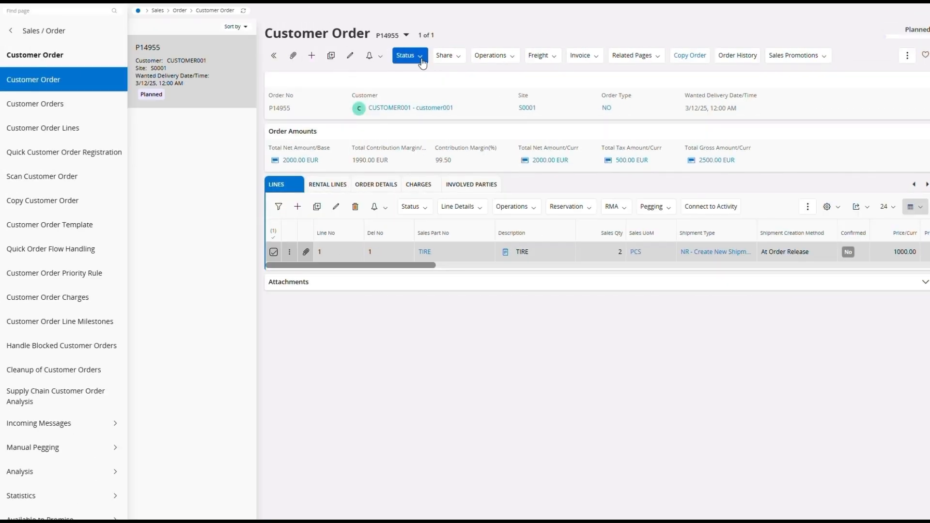
Release the copied customer order, accept the confirmation, and open the details of its shipment line
click(407, 55)
click(419, 77)
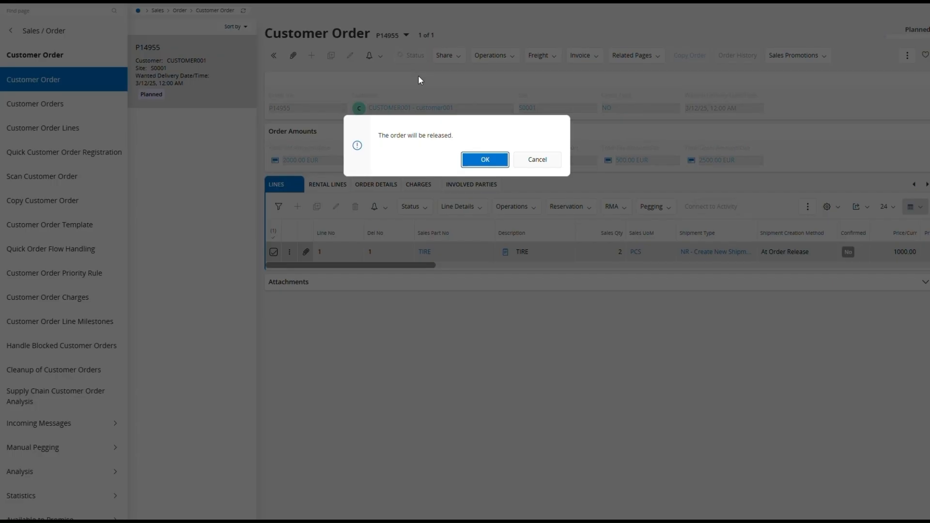
click(482, 159)
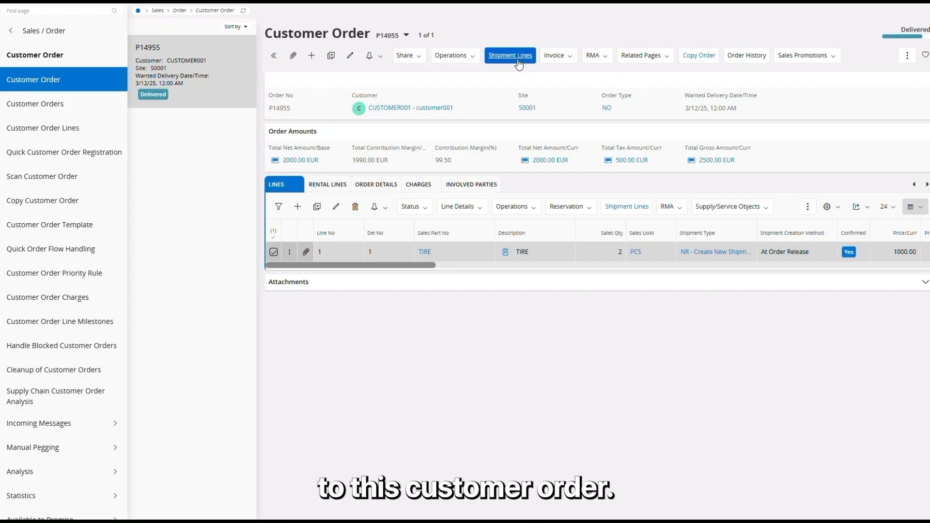
click(519, 63)
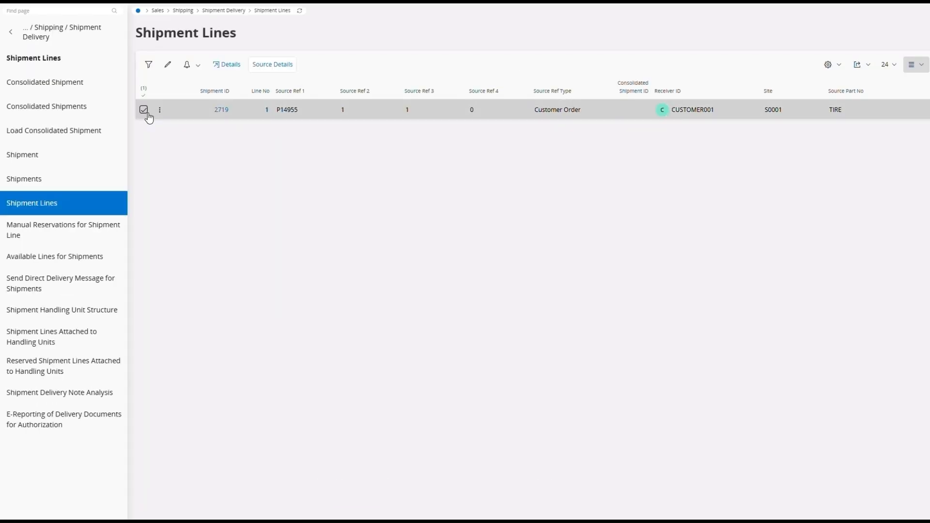
click(226, 65)
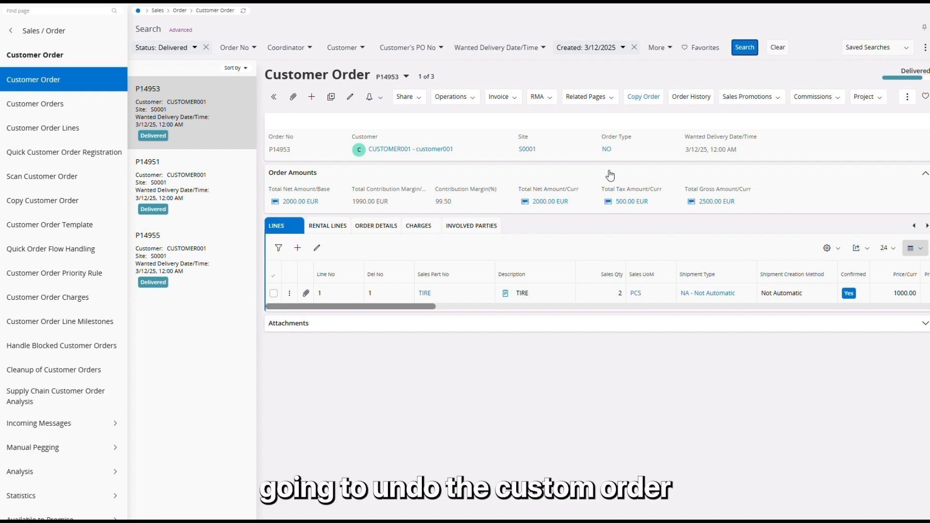
Copy the order number of the delivered order without a shipment and query it on the Undo Customer Order Delivery page
click(198, 138)
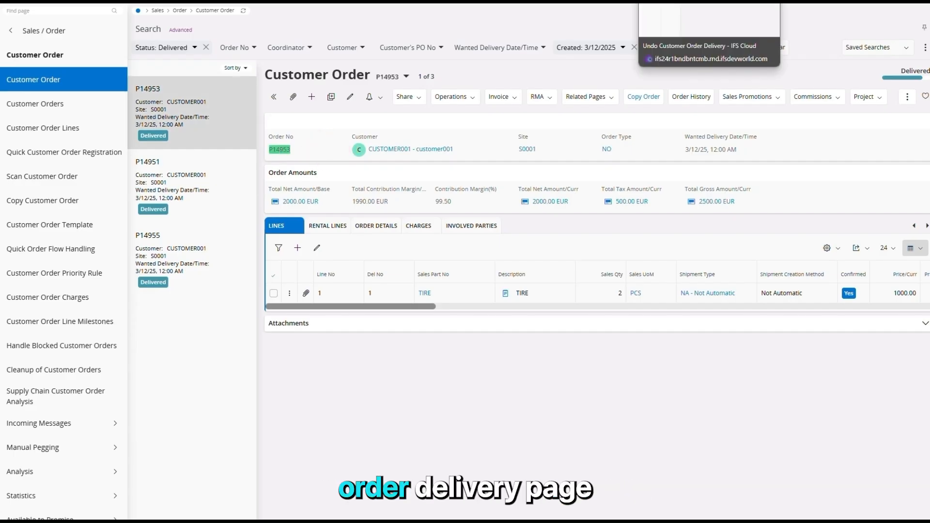
click(693, 1)
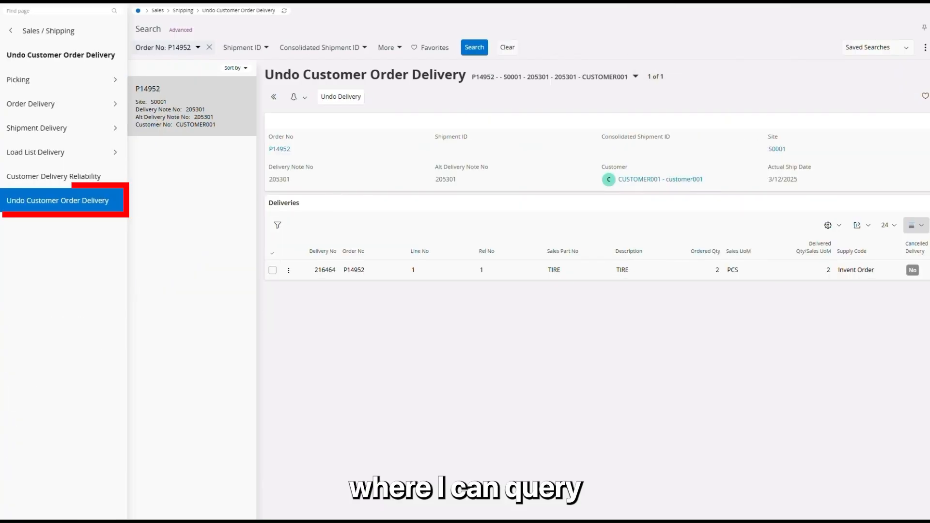
click(196, 50)
text(P14953)
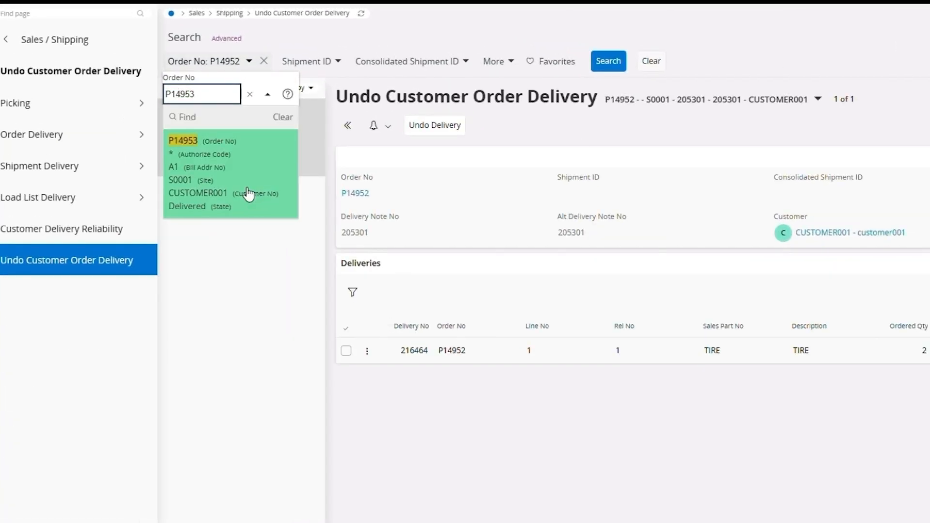
click(248, 193)
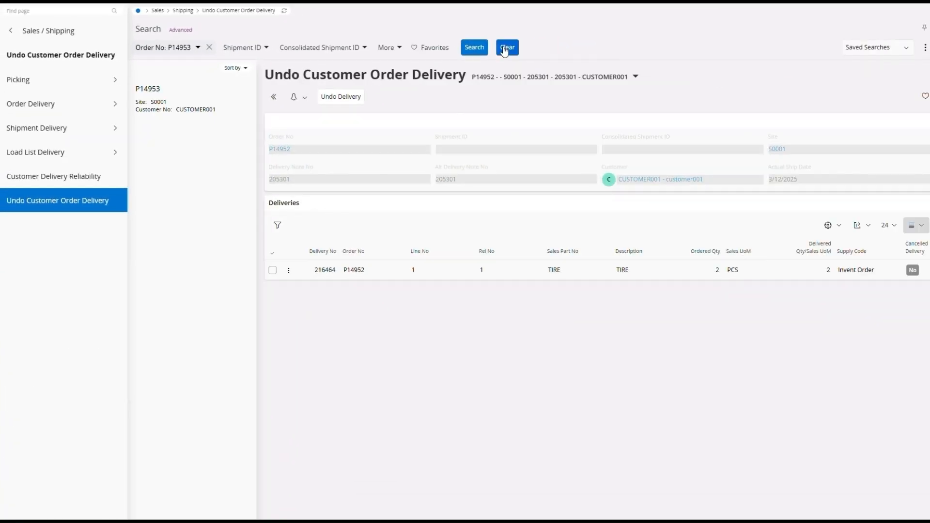
click(480, 51)
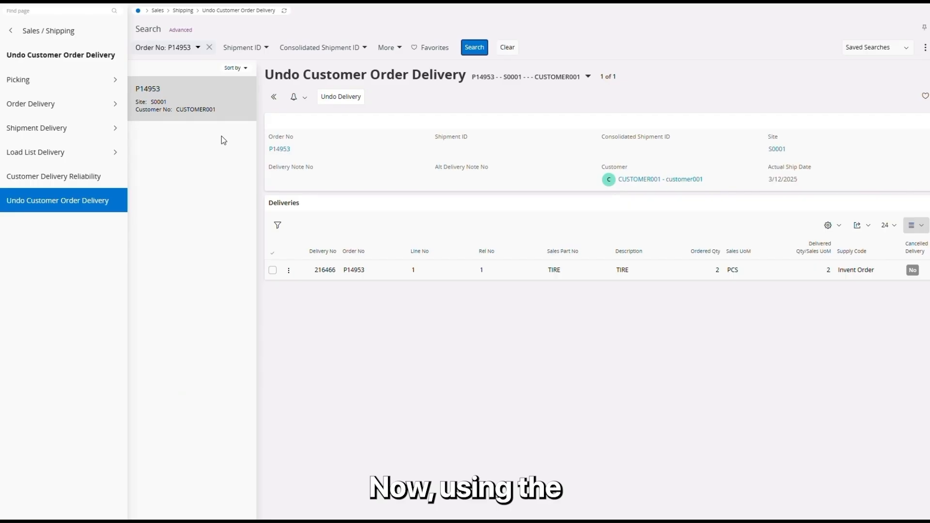
Undo the delivery of the queried customer order and return to that order's Customer Order record
click(338, 98)
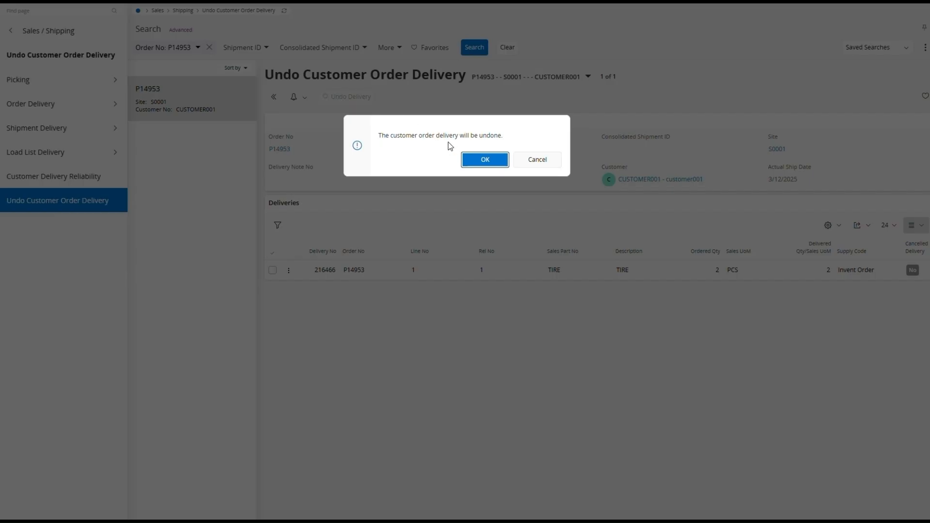
click(475, 162)
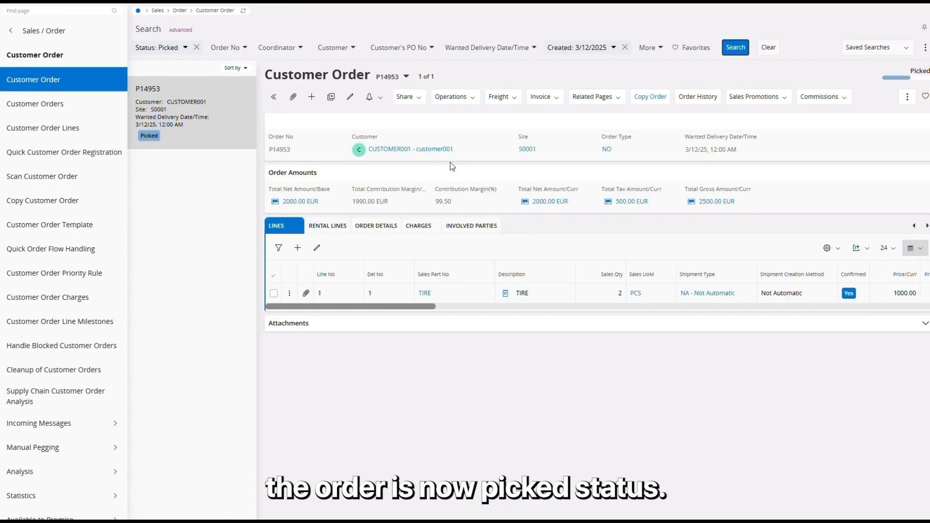
mouse_move(914, 69)
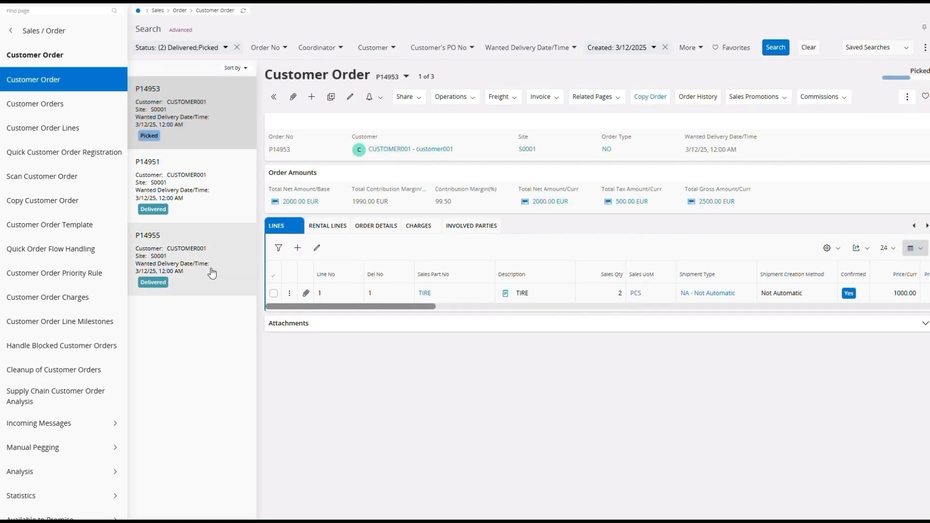
Copy the order number of the delivered order that has a shipment and search for it under Undo Customer Order Delivery
click(207, 269)
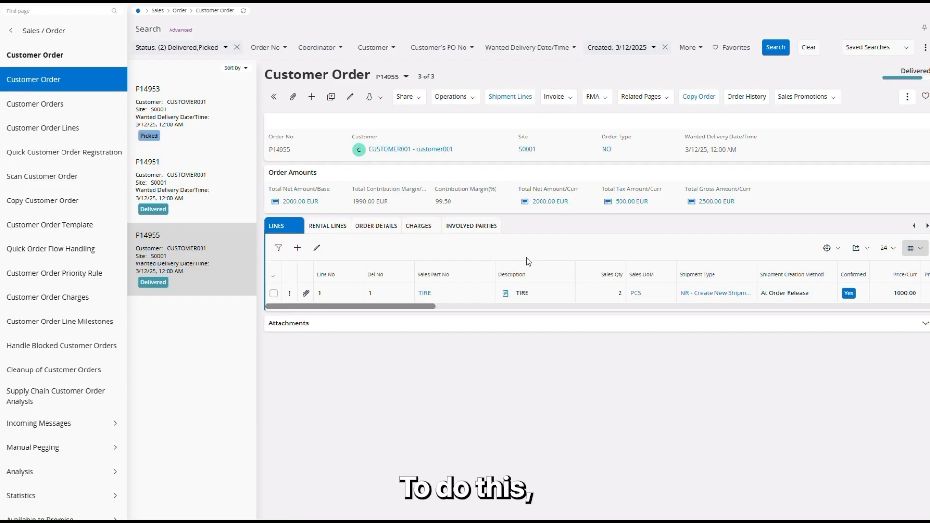
drag(309, 151, 270, 152)
key(ctrl+c)
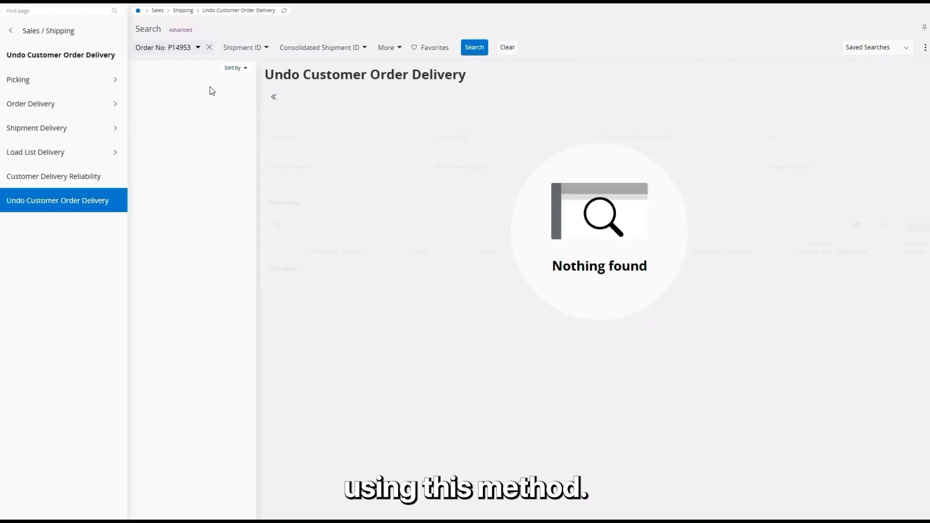
click(173, 49)
key(ctrl+v)
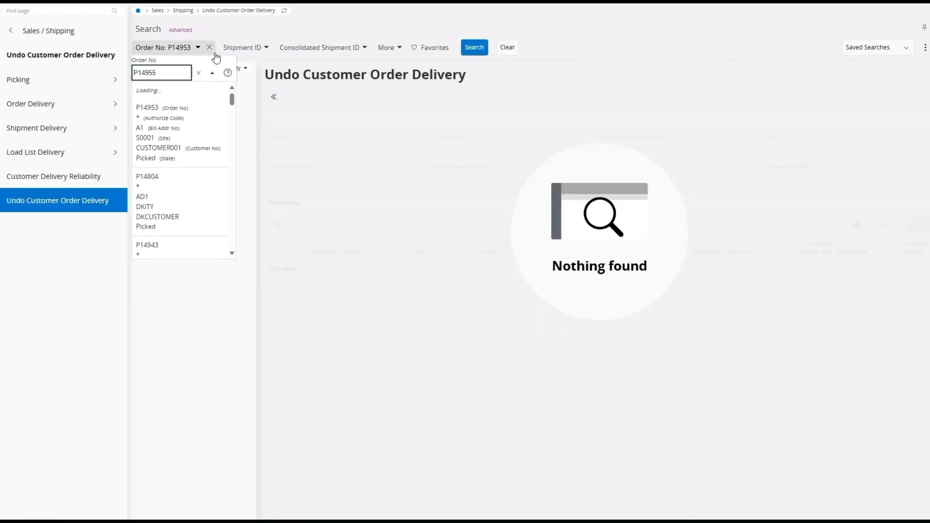
click(208, 132)
click(484, 48)
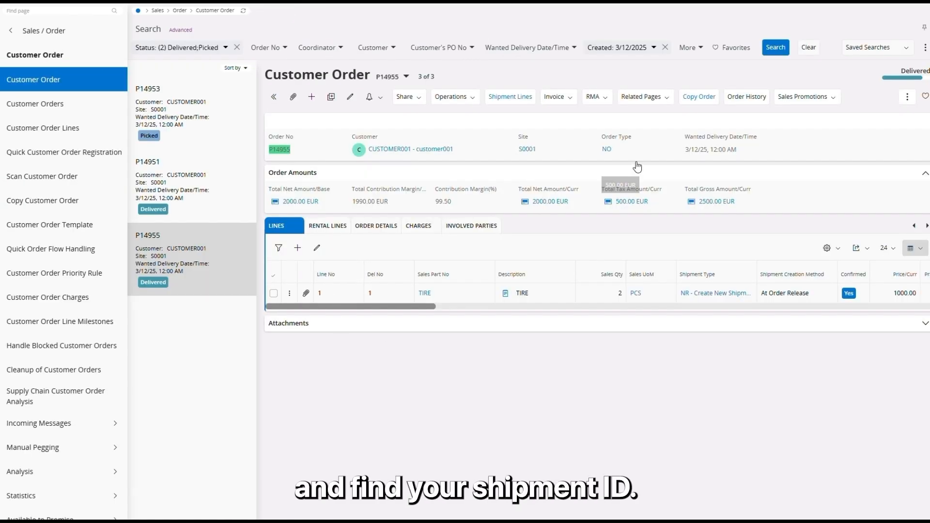
Copy the shipment ID from the delivered order's shipment lines and remove the order number filter on the Undo Customer Order Delivery page
click(500, 97)
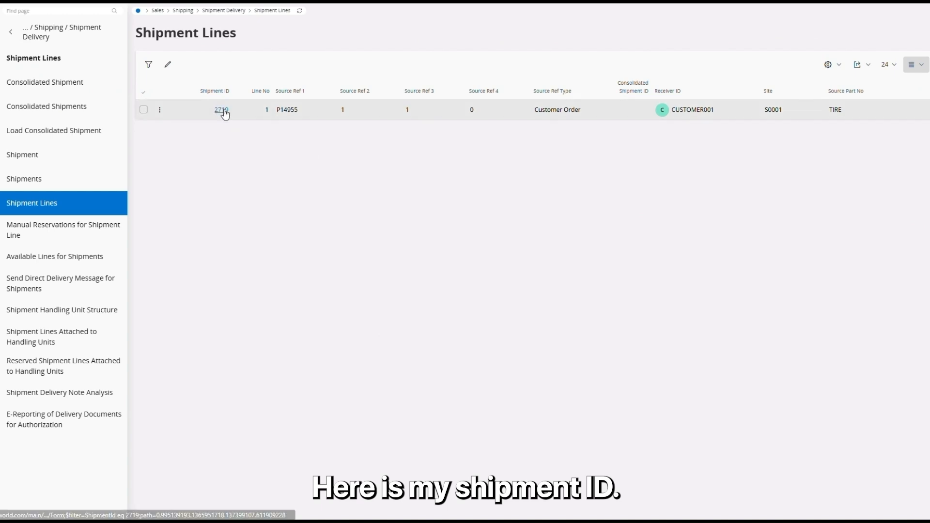
drag(231, 110, 209, 111)
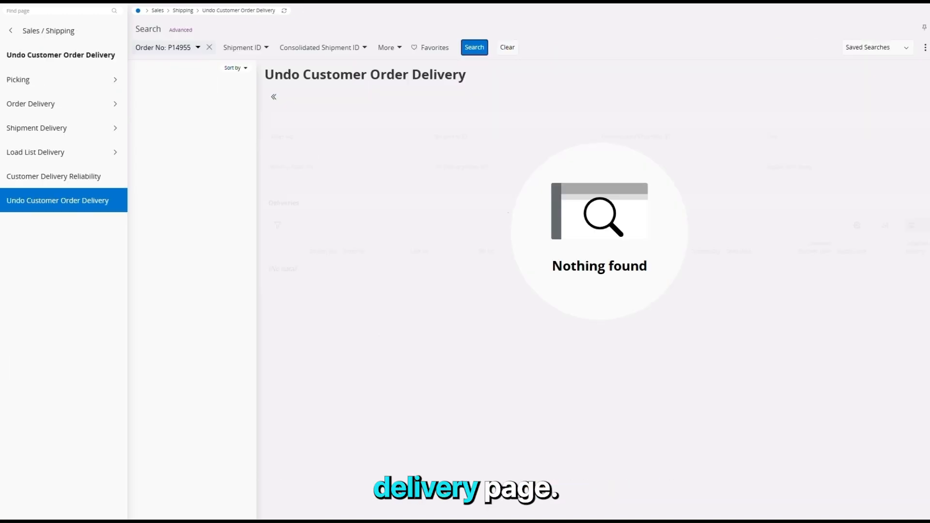
click(209, 48)
click(215, 50)
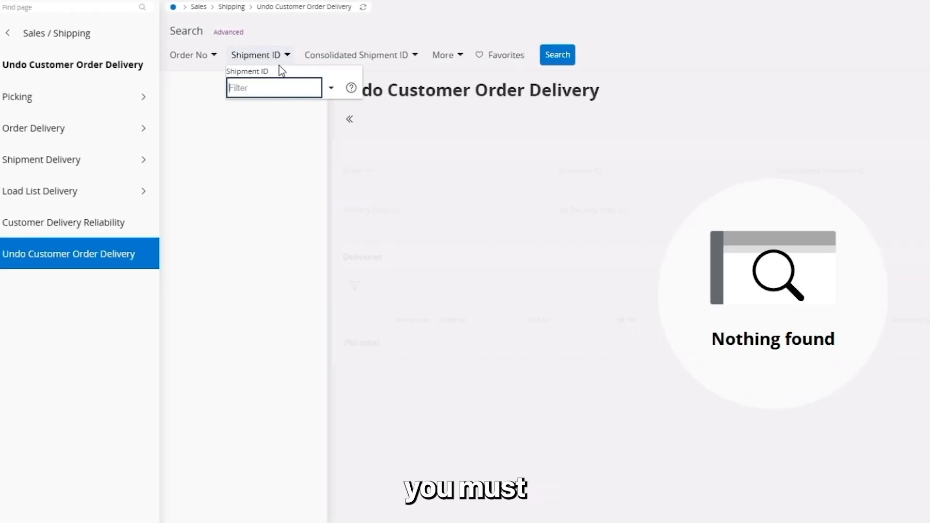
Query Undo Customer Order Delivery by shipment ID 2719, undo that shipment's delivery and accept the confirmation
text(2719)
click(297, 174)
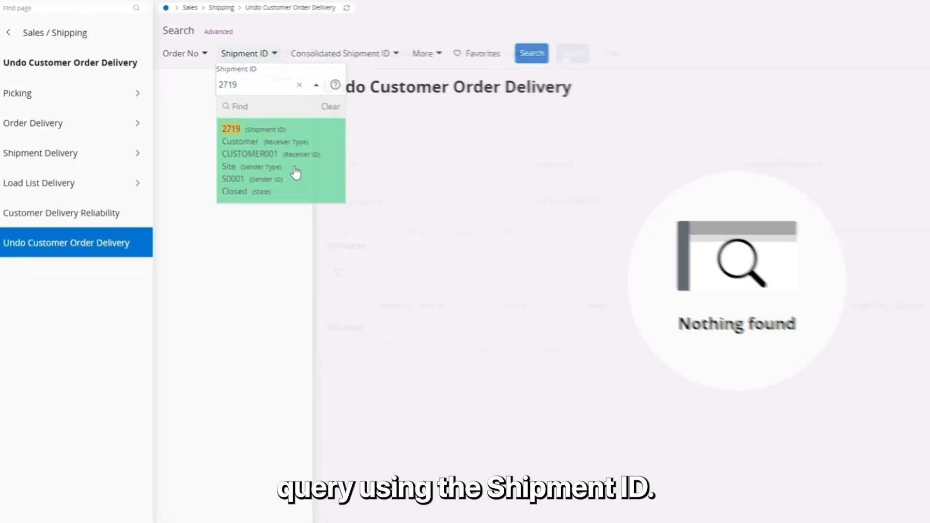
click(557, 54)
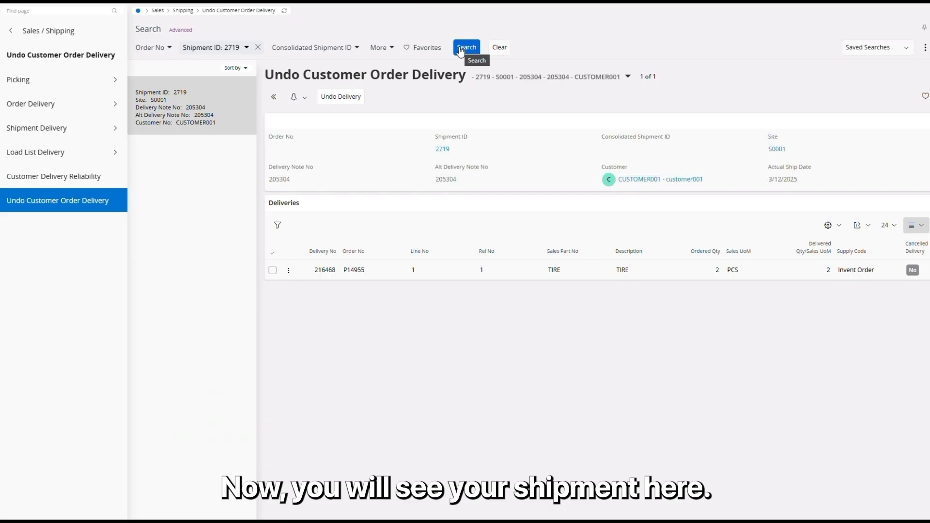
click(341, 98)
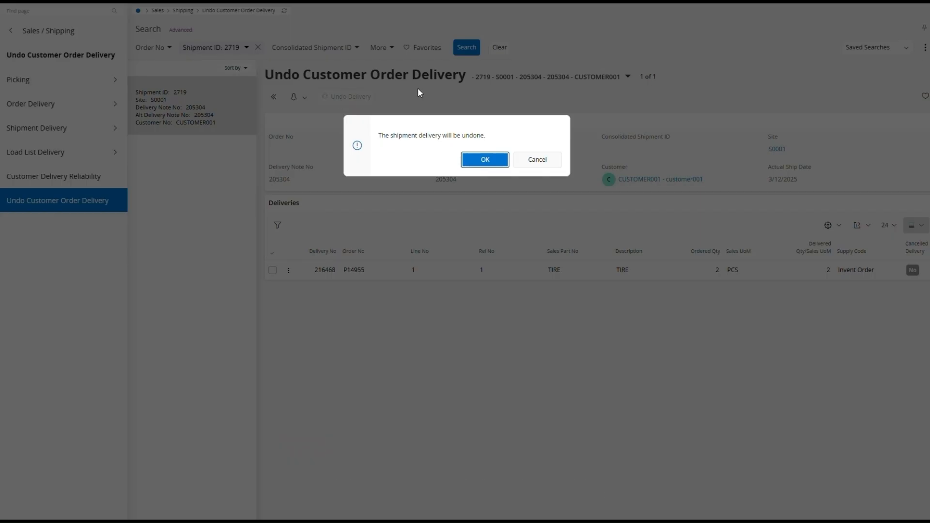
click(485, 159)
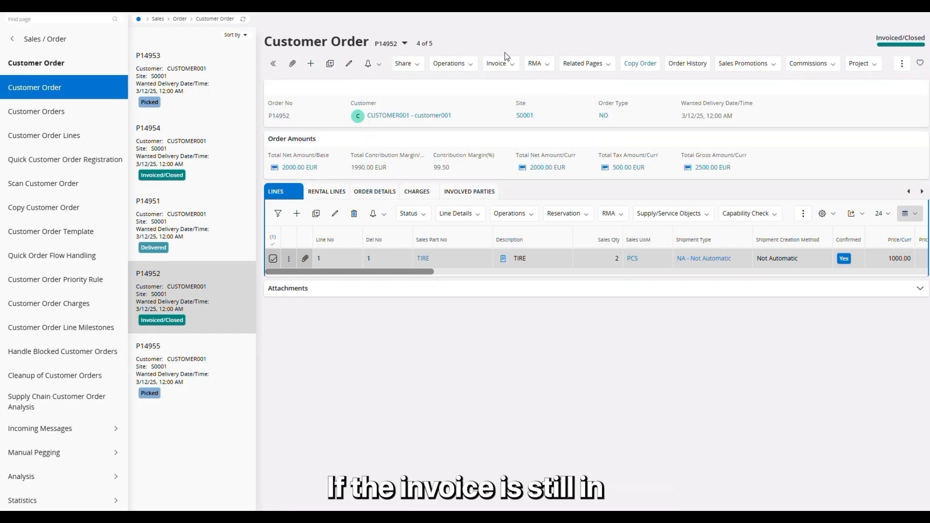
Display the invoice lines of the selected Invoiced/Closed customer order and open the Customer Invoice record of its TIRE line
click(519, 68)
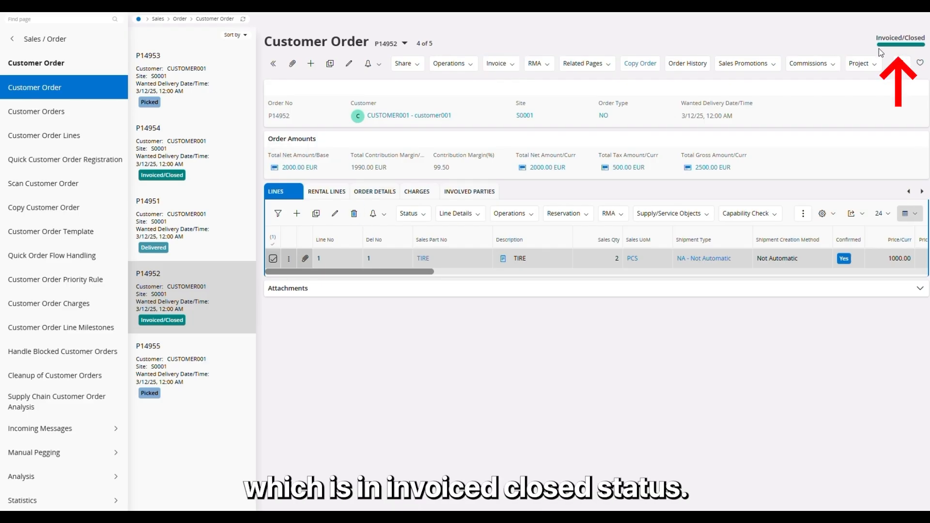
click(506, 64)
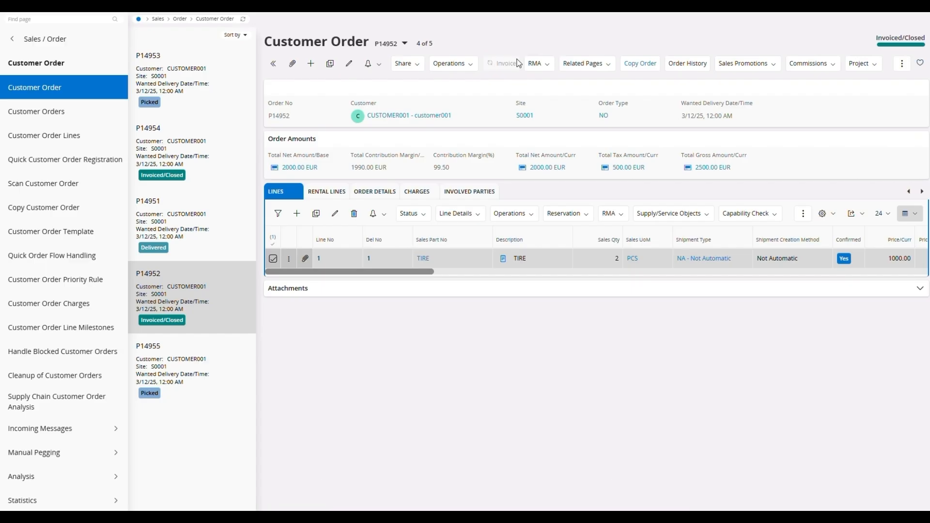
click(516, 82)
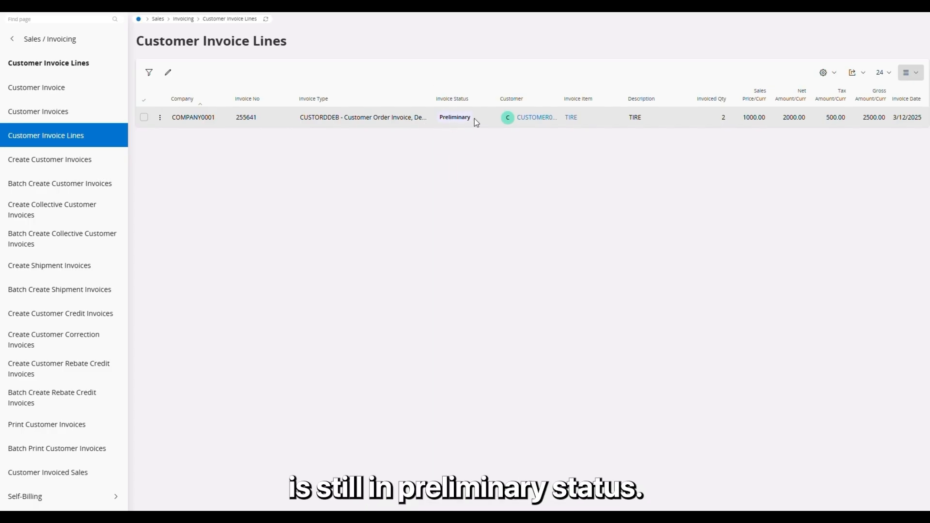
click(144, 118)
click(246, 74)
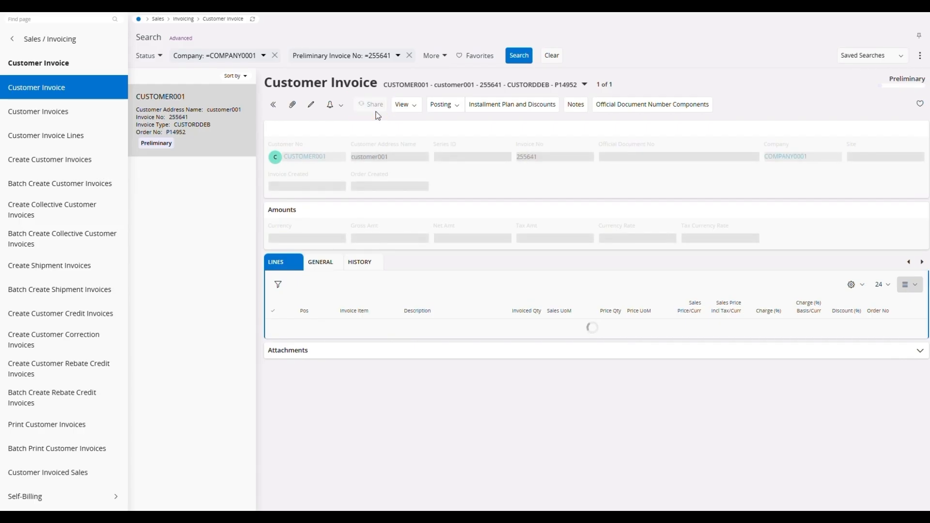
Cancel the preliminary customer invoice, leaving the cancelation reason empty, and check its order's status on the Customer Order page
click(422, 107)
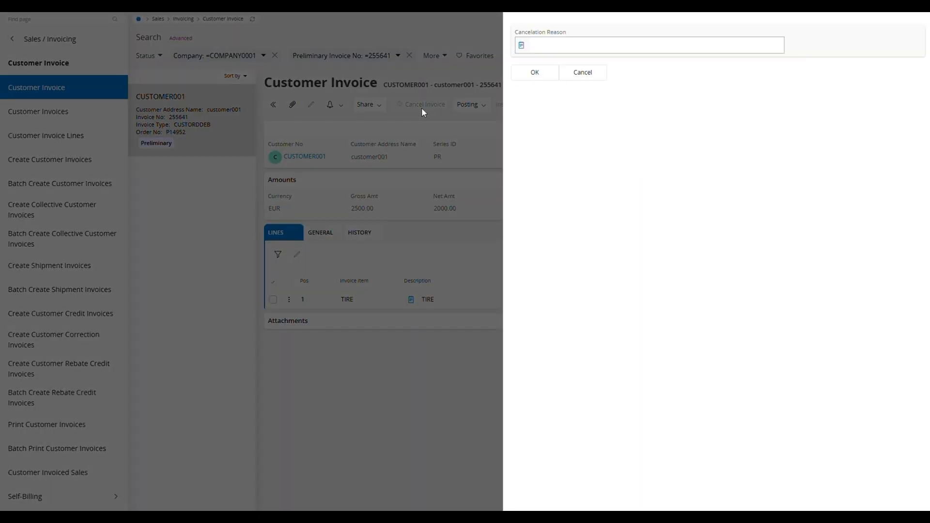
click(535, 73)
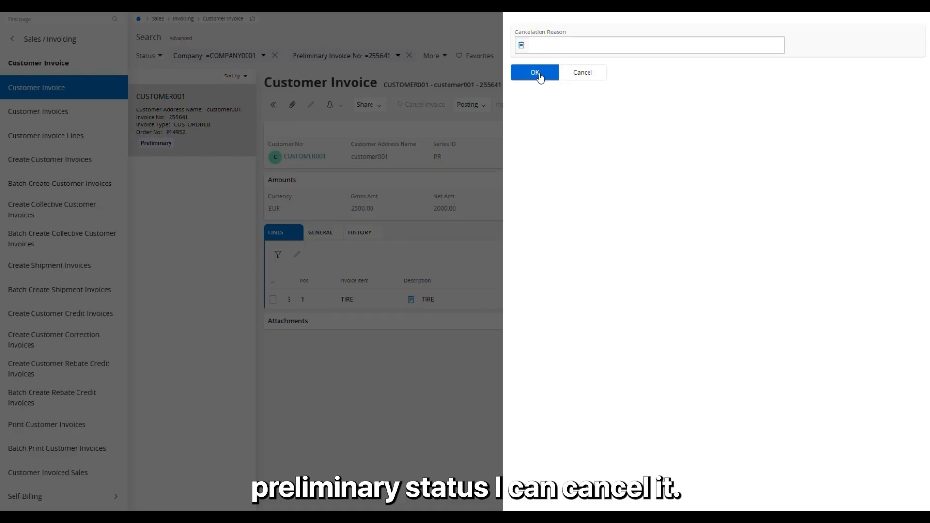
click(539, 73)
mouse_move(905, 77)
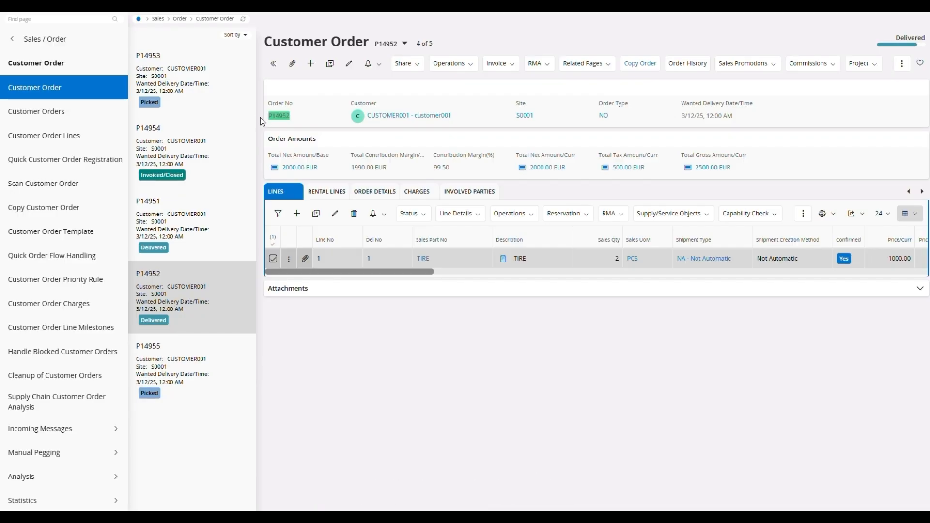
Find the Undo Customer Order Delivery page with "und cu or" and query it by the order number of the order whose invoice was cancelled
click(79, 19)
text(und)
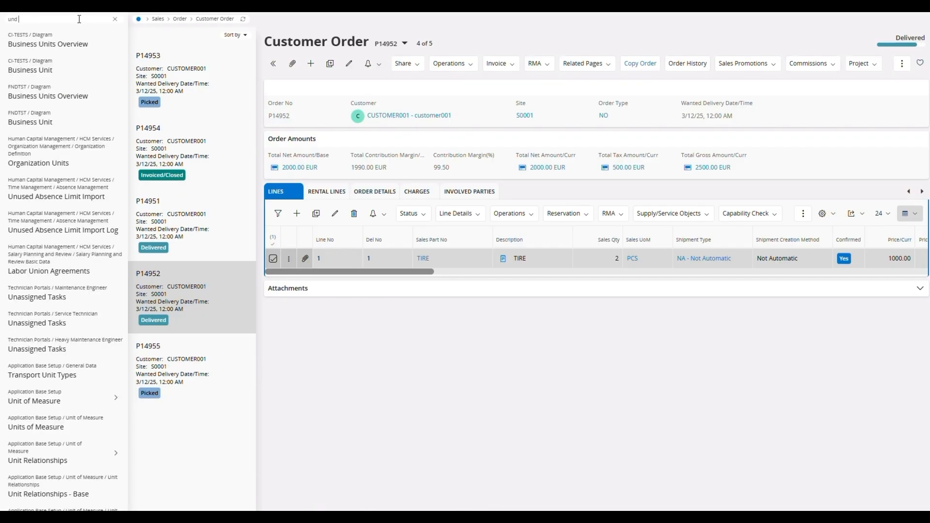
text( cust)
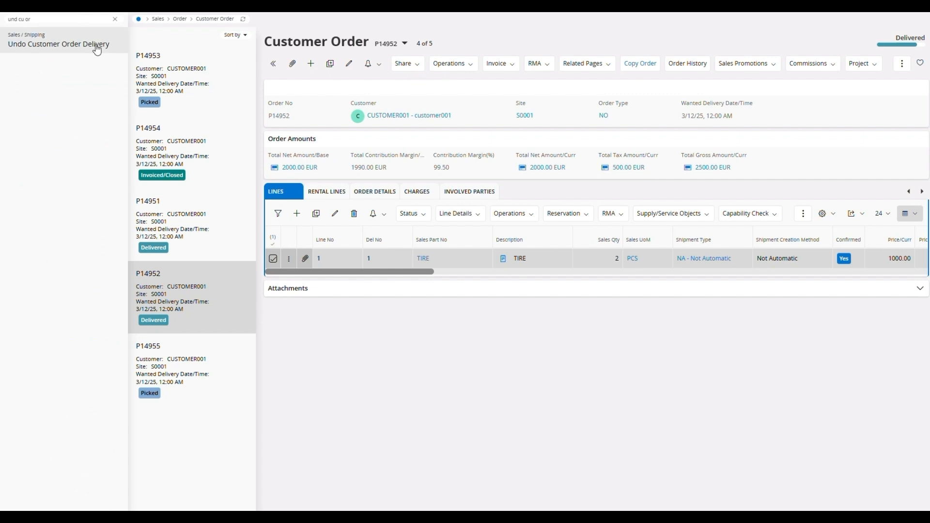
click(92, 47)
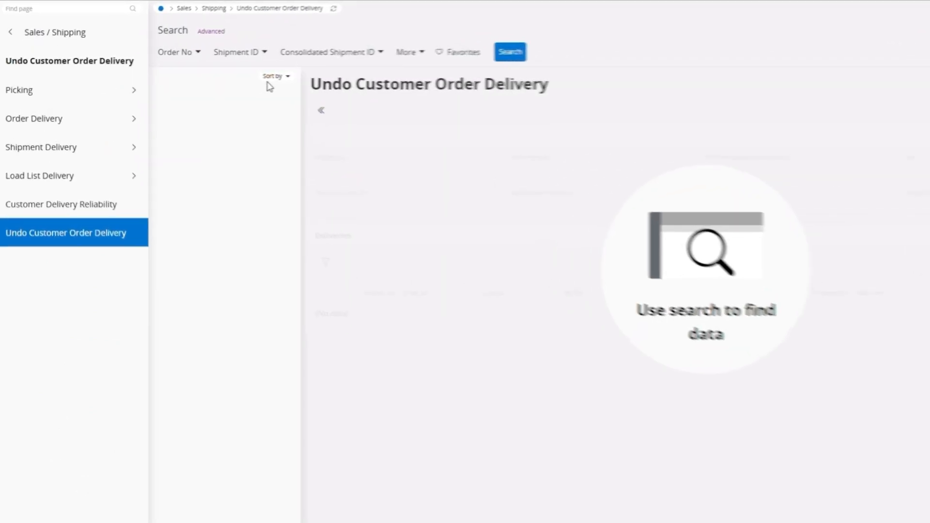
click(210, 57)
text(P14952)
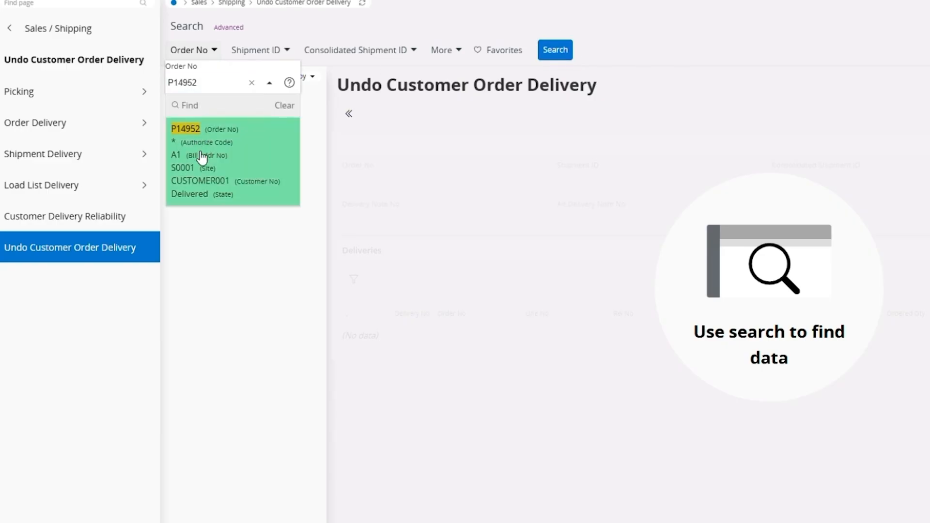
click(201, 155)
click(600, 54)
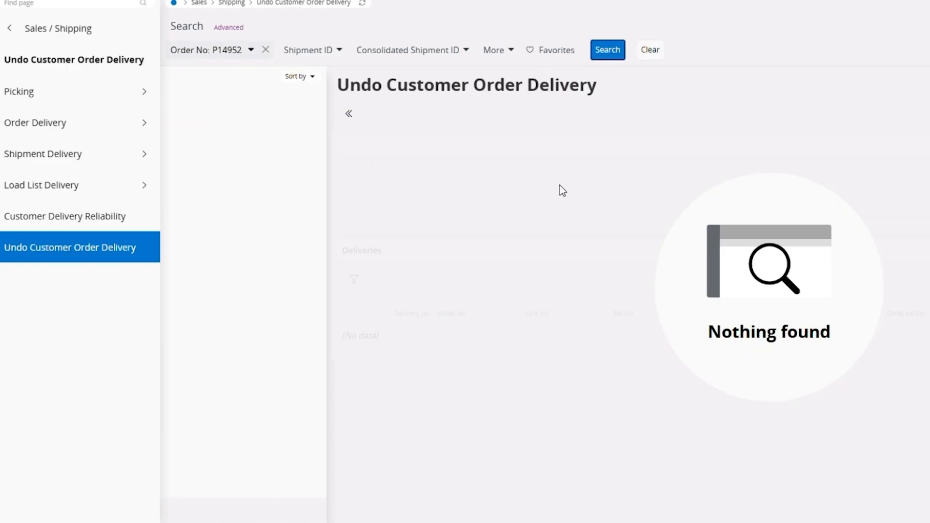
Select the queried order's TIRE delivery line, undo its delivery and accept the confirmation
click(271, 276)
click(339, 105)
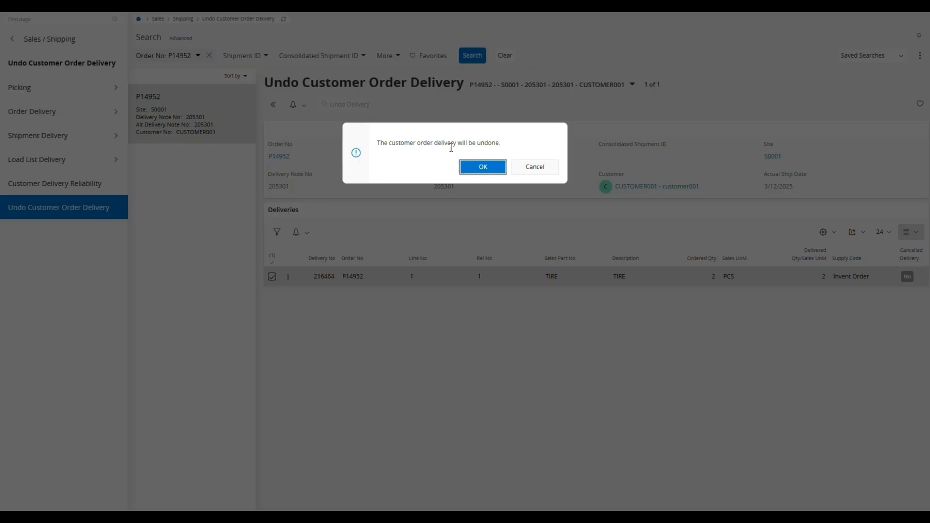
click(480, 167)
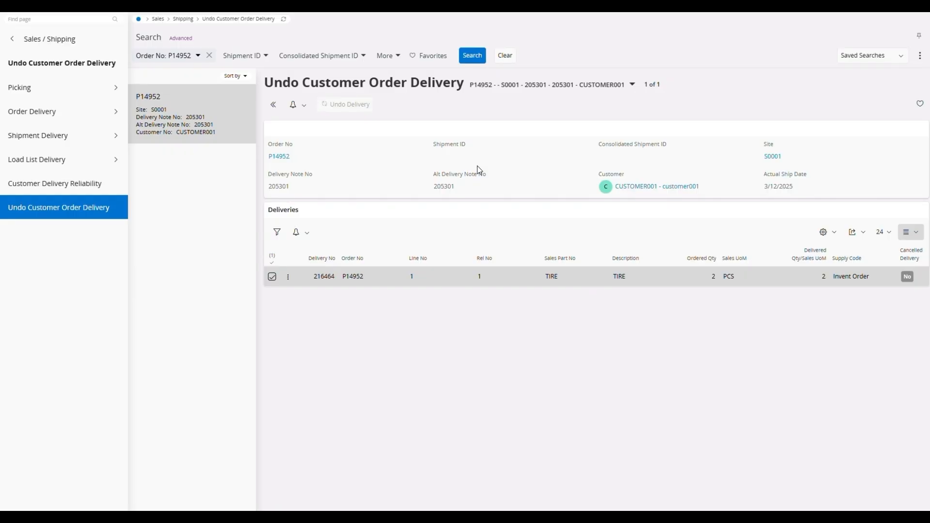